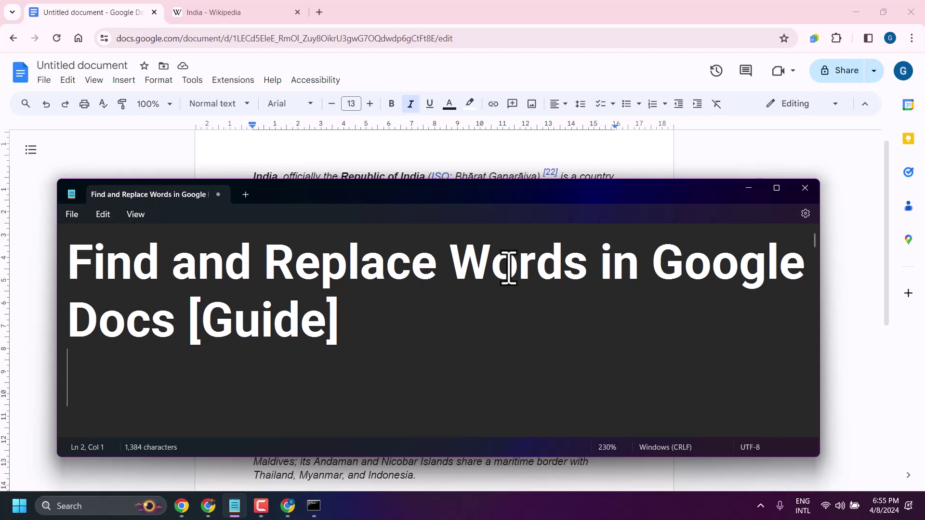
Step: Minimize the Notepad title card to reveal the India document
click(749, 190)
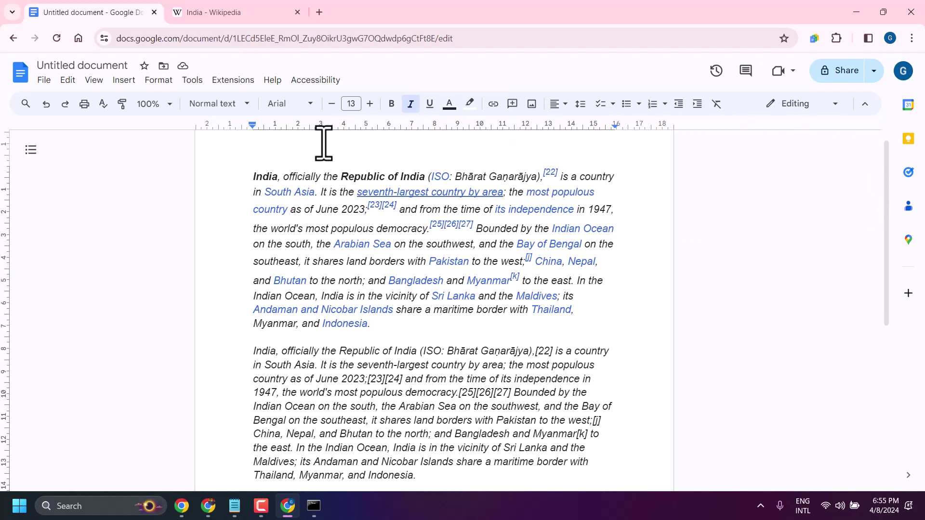
Step: Open Find and replace from the Edit menu
click(73, 96)
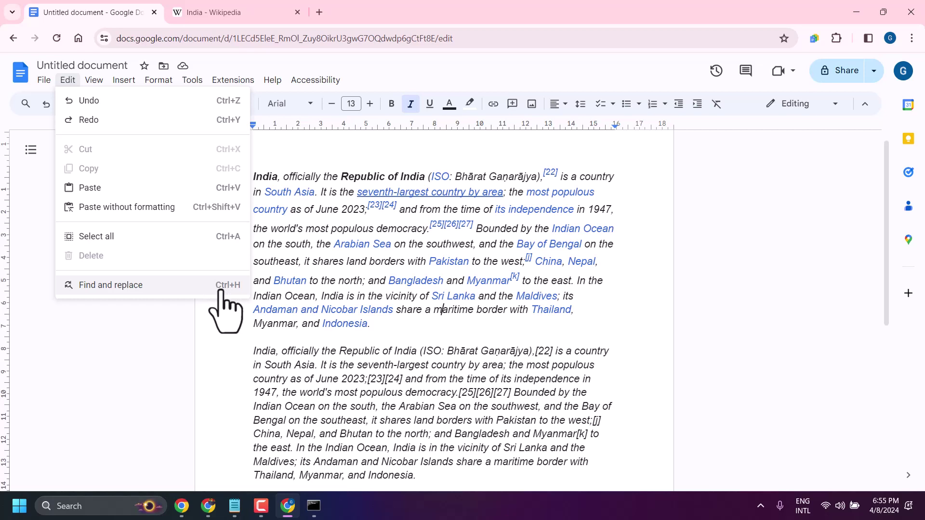
click(98, 285)
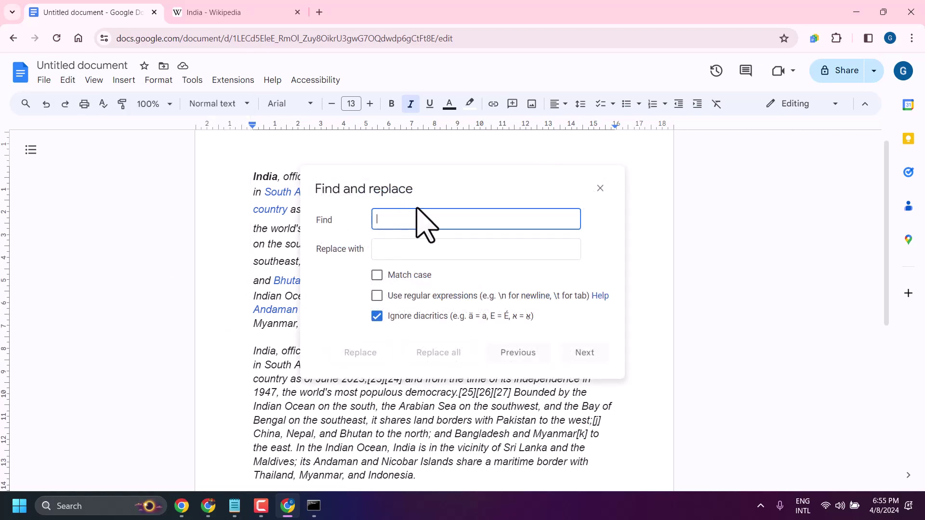
text(1947)
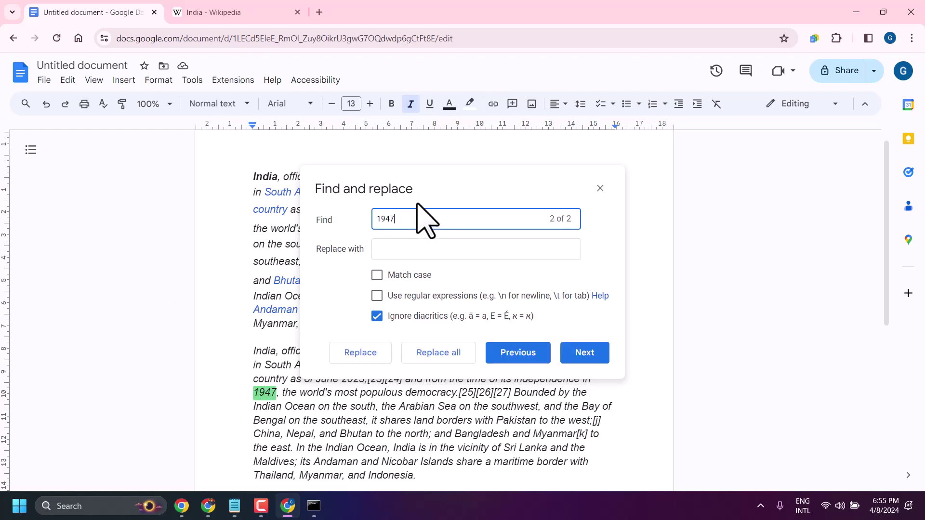
scroll(231, 378, down, 3)
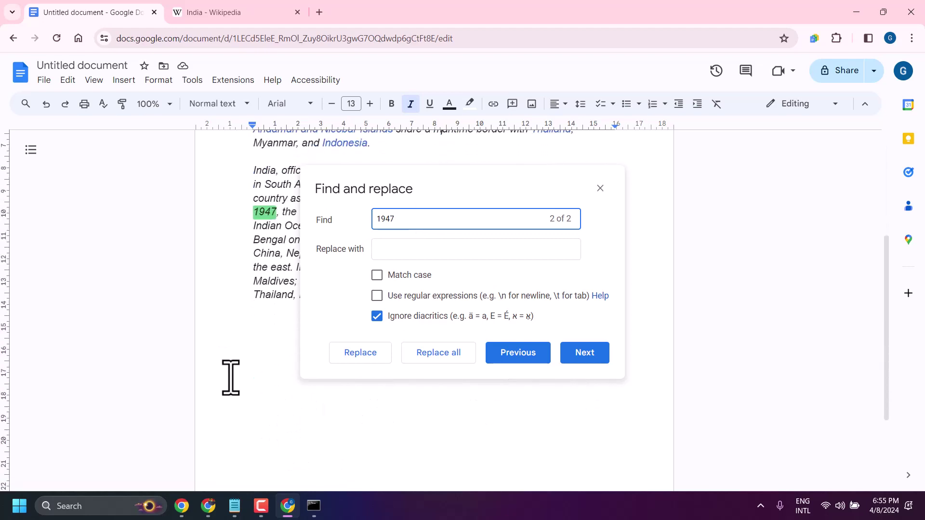
scroll(231, 377, up, 3)
scroll(231, 378, up, 2)
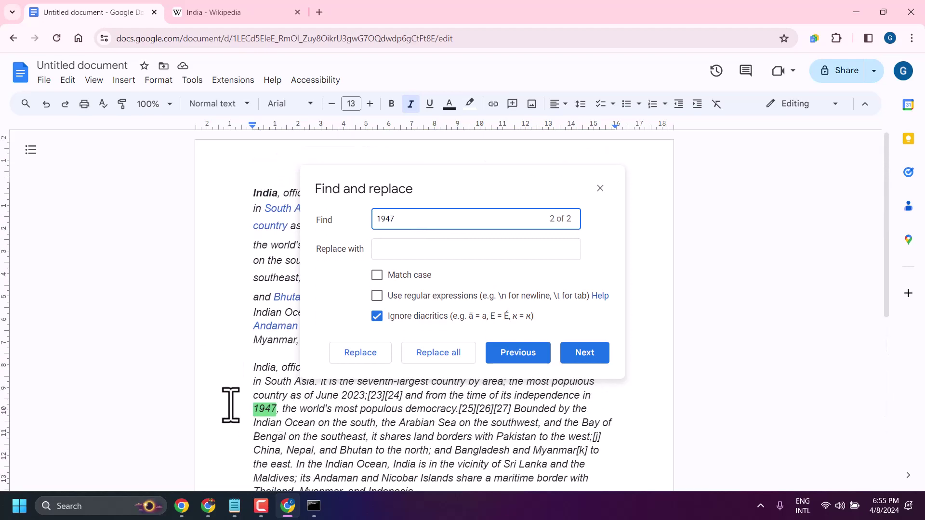
scroll(219, 355, down, 2)
scroll(218, 355, up, 2)
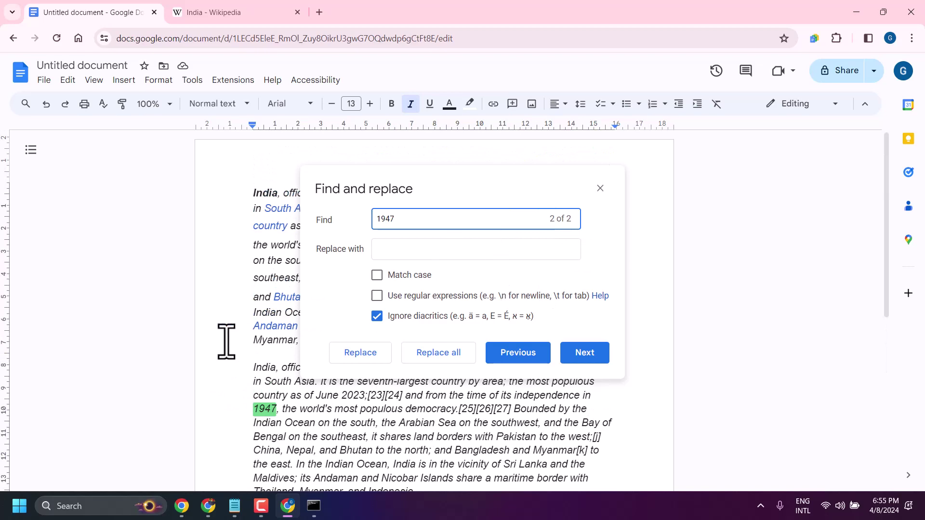
scroll(227, 341, down, 5)
scroll(226, 341, up, 3)
scroll(227, 341, up, 2)
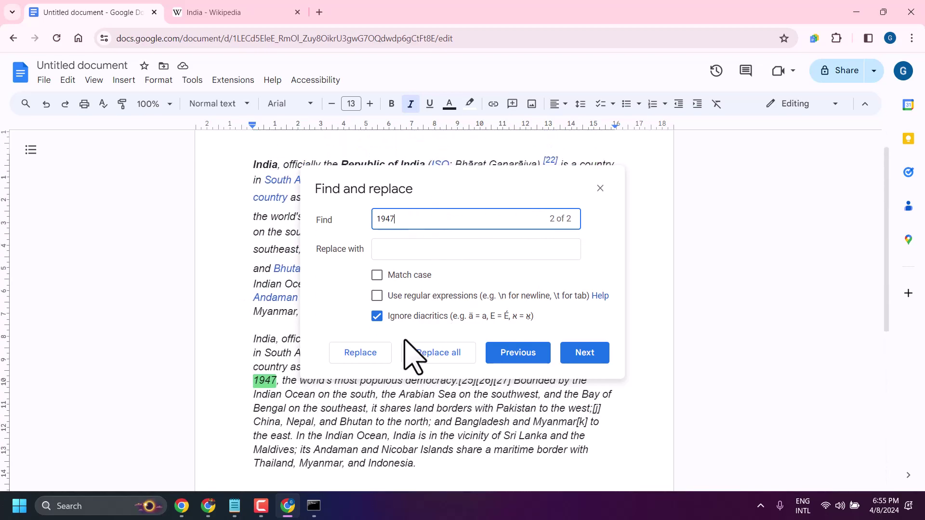
Step: Enter '1' as the replacement for 1947 and turn on Match case
click(582, 355)
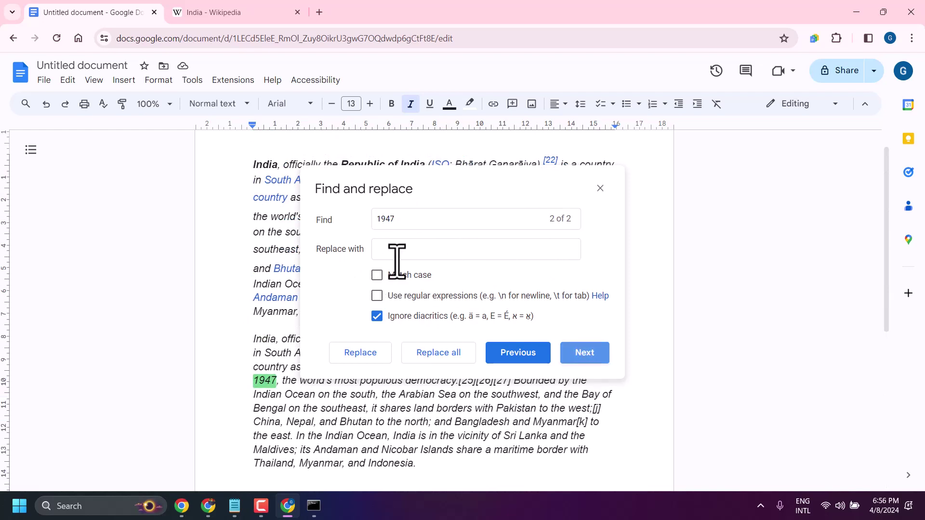
click(408, 250)
text(1)
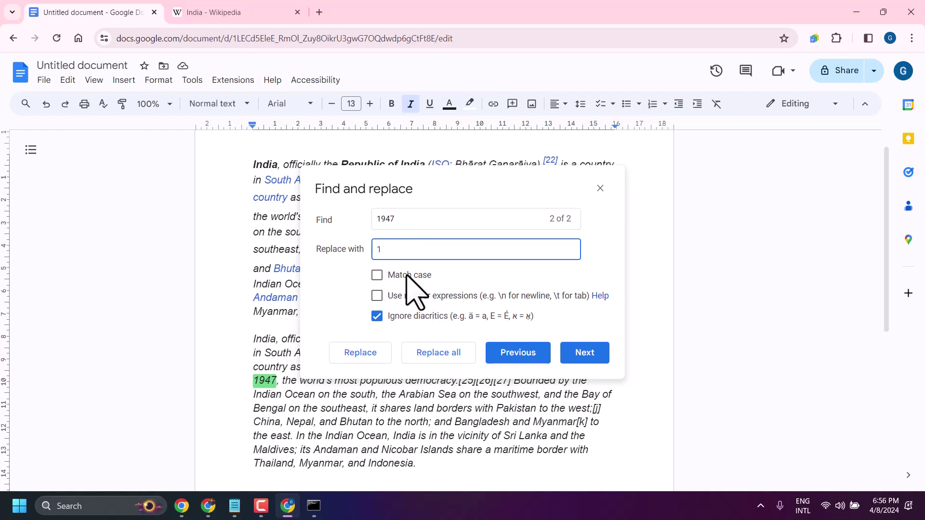
click(406, 275)
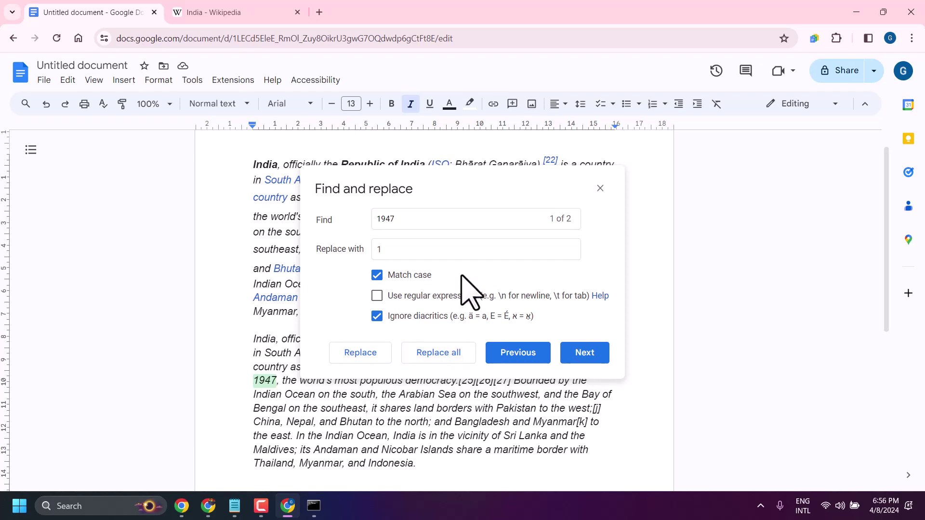
Step: Cycle through the 1947 matches back to the first and clear a stray text selection
click(585, 358)
click(586, 353)
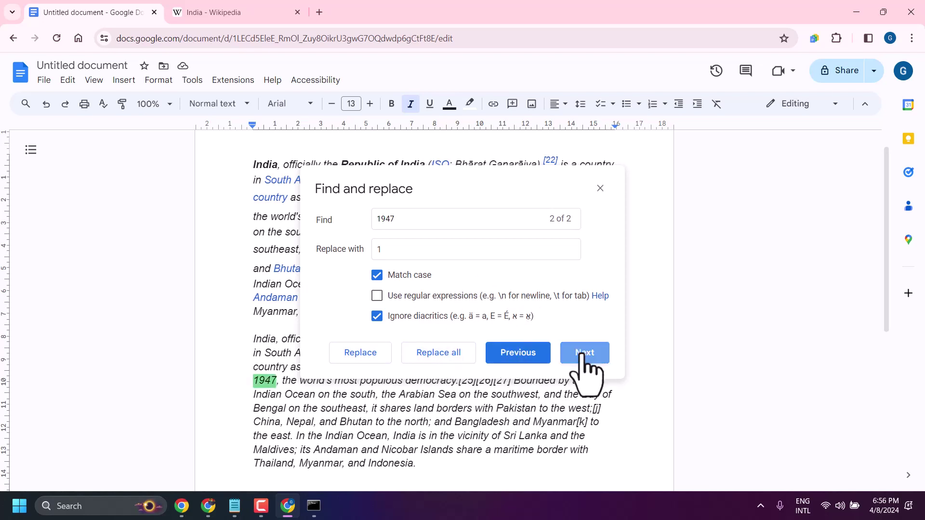
click(585, 354)
triple_click(534, 194)
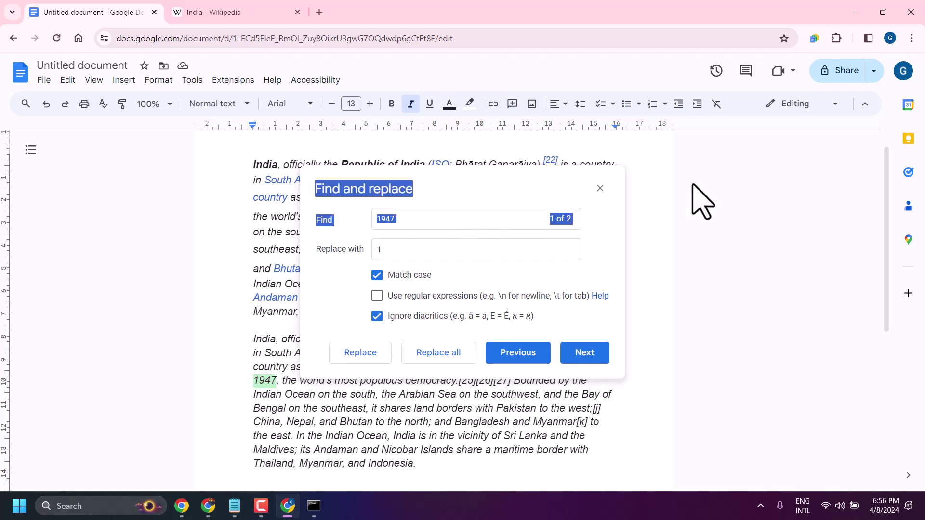
drag(454, 175, 478, 210)
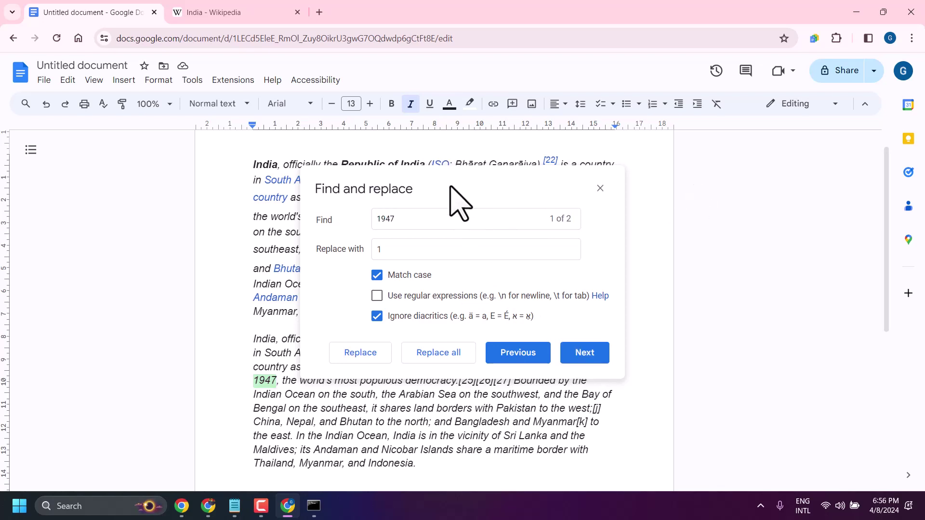
click(492, 177)
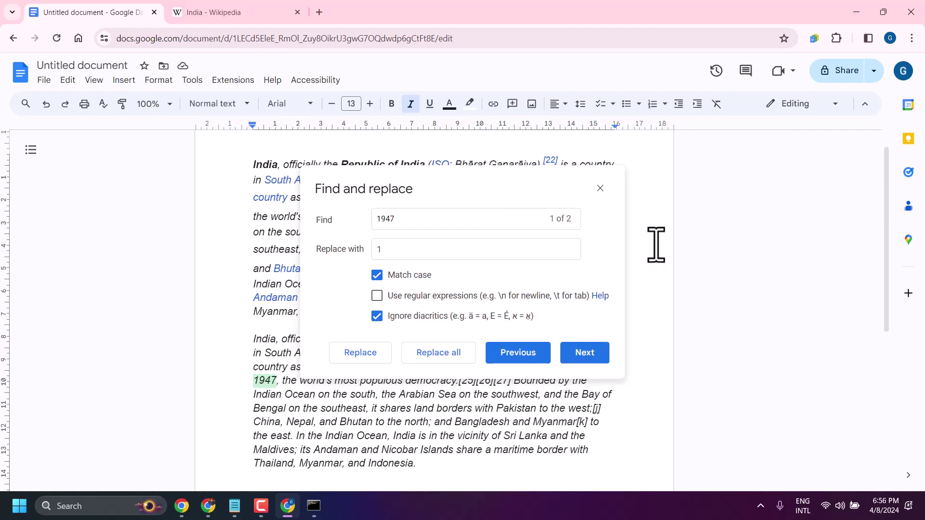
click(600, 188)
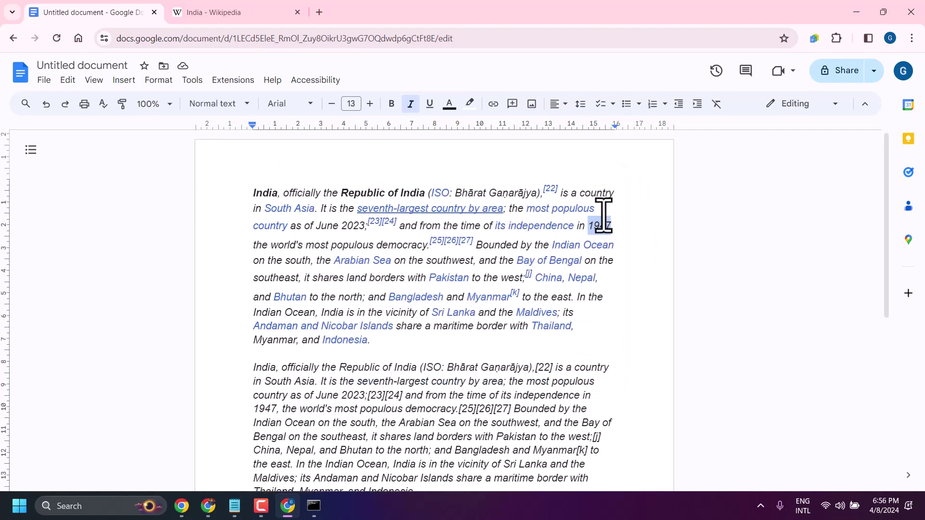
scroll(322, 312, down, 1)
scroll(324, 310, down, 1)
scroll(325, 310, up, 2)
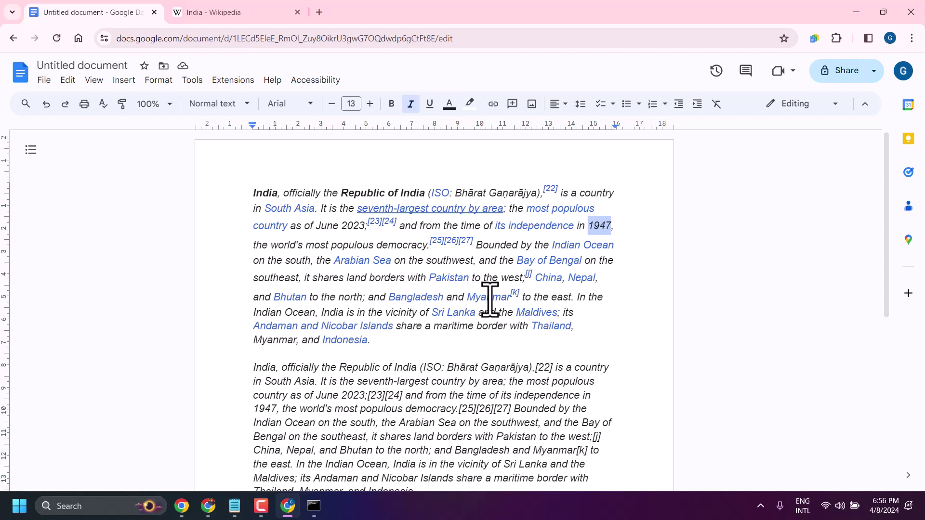
key(ctrl+h)
double_click(418, 218)
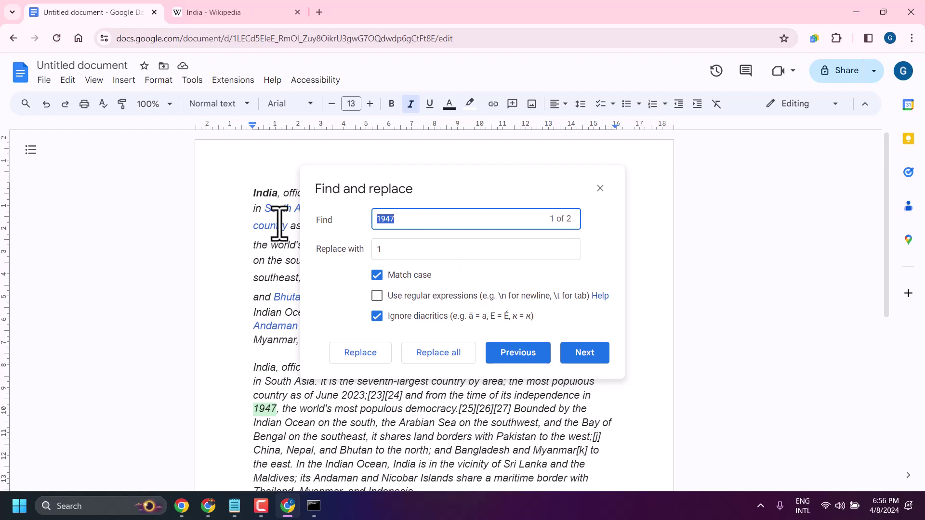
text(on)
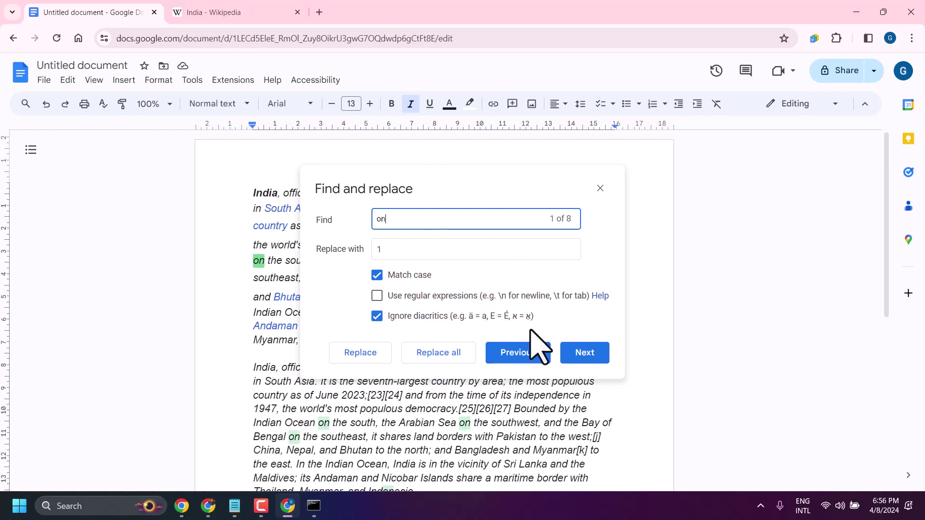
Step: Turn off Match case and step through the 8 'on' matches, ending on match 1
click(402, 276)
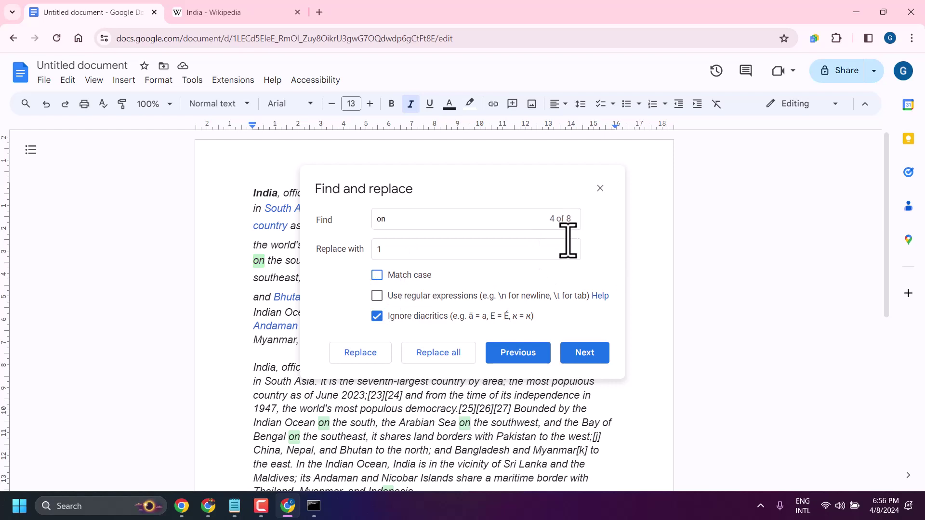
click(584, 354)
click(584, 354)
click(584, 354)
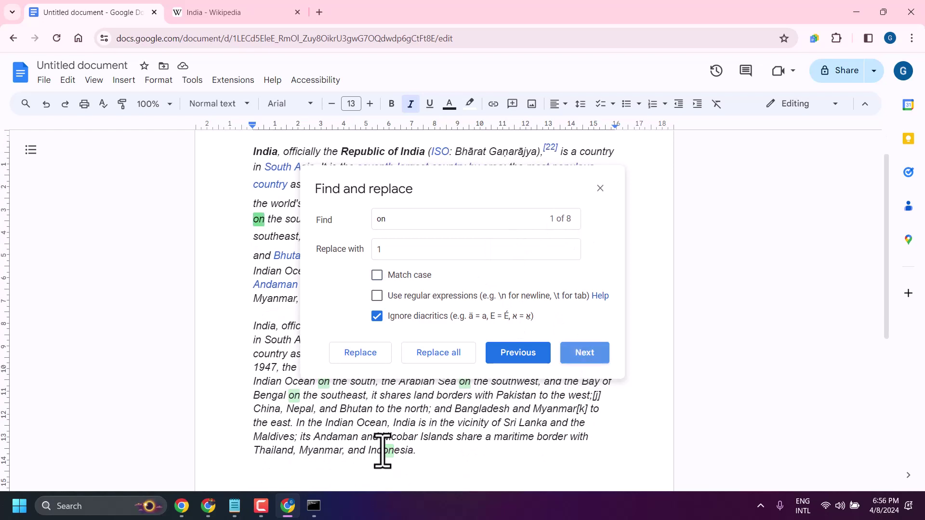
click(587, 355)
click(515, 358)
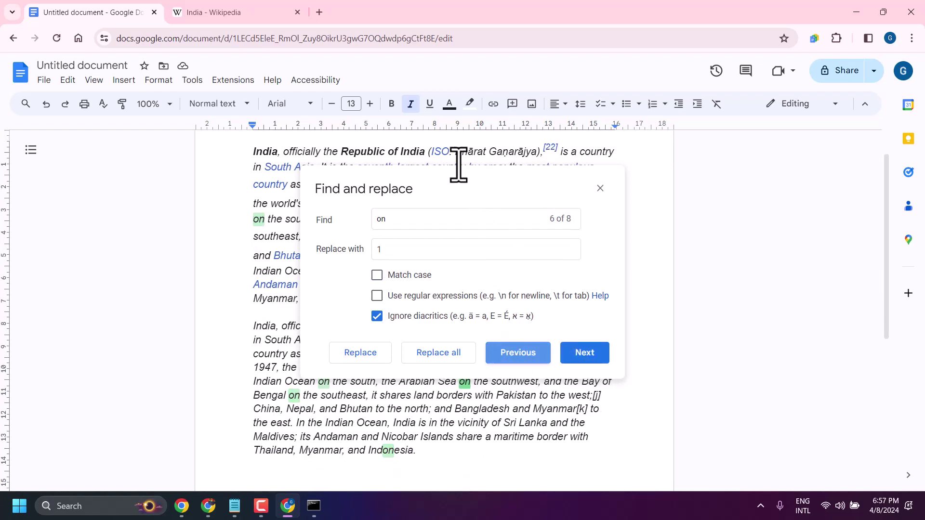
drag(323, 331, 576, 374)
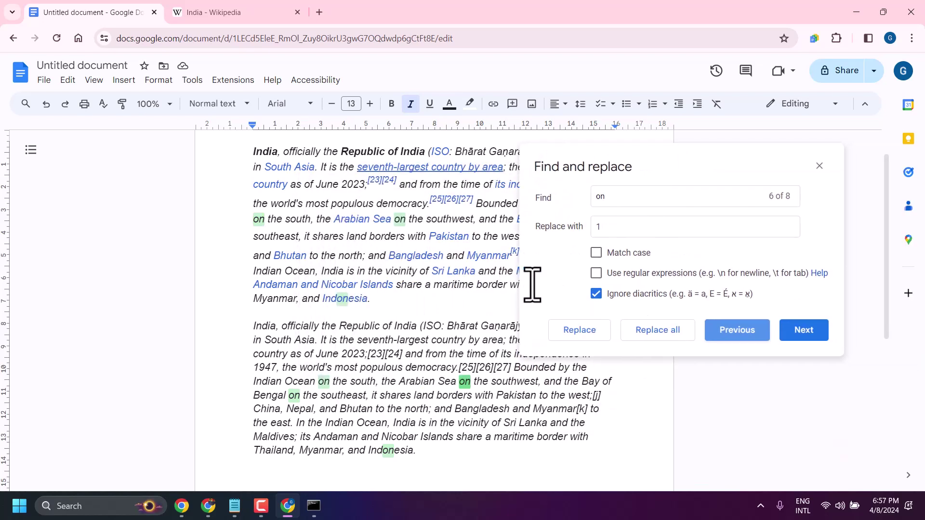
click(777, 409)
click(858, 412)
click(858, 412)
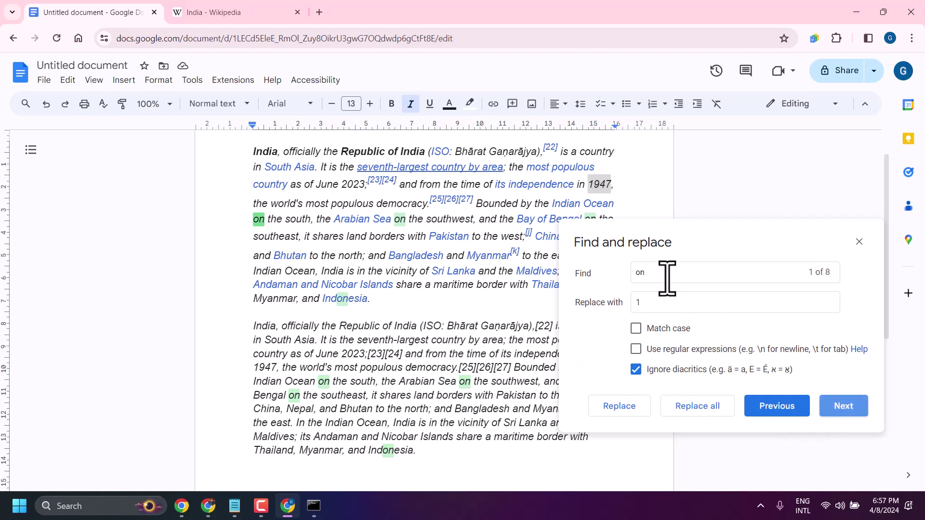
Step: Replace the first 'on' with 'in', then all remaining matches, and close the panel
click(655, 303)
text(in)
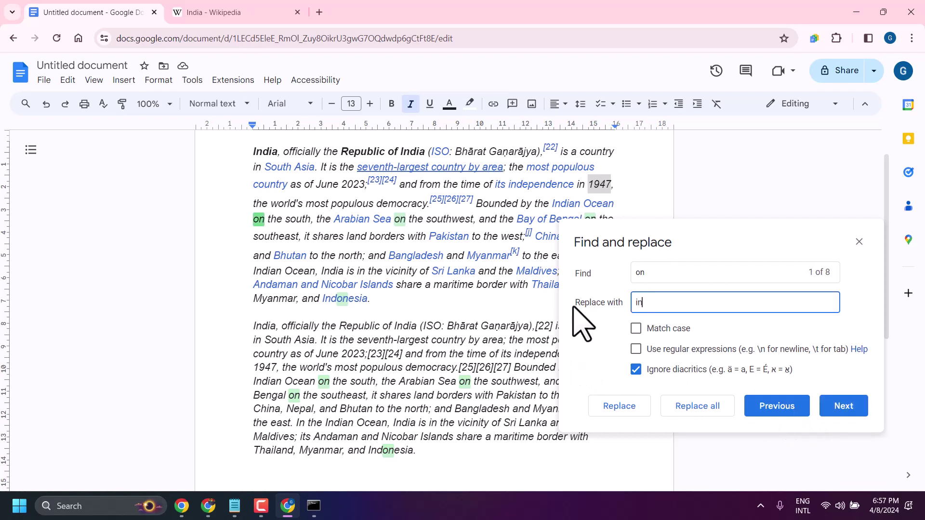
click(613, 407)
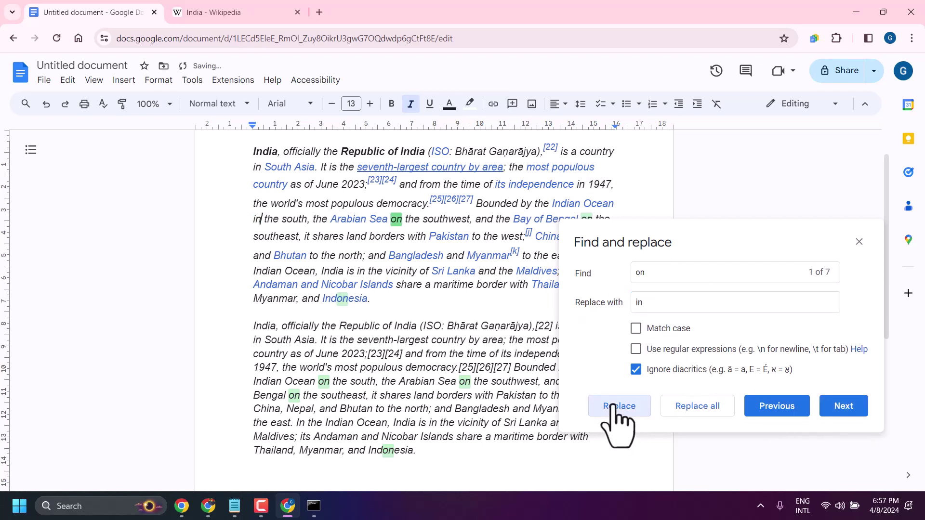
click(685, 411)
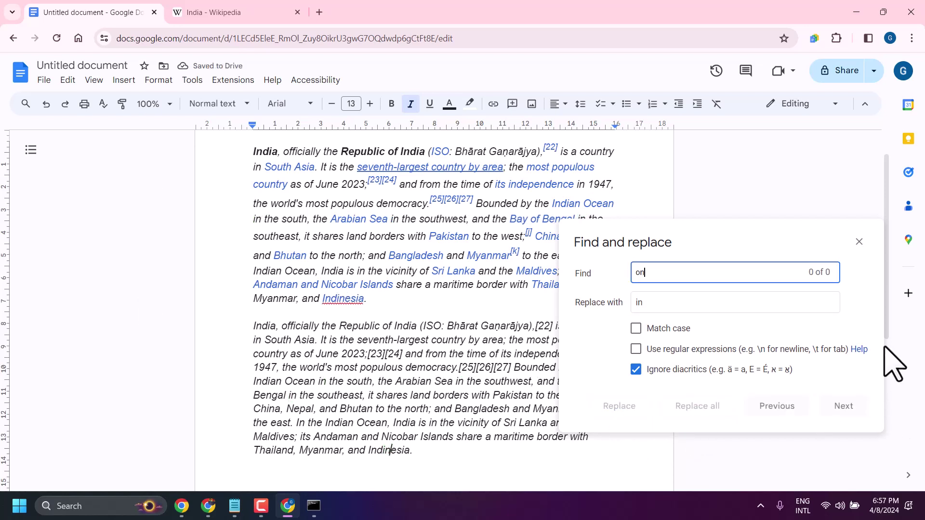
click(859, 241)
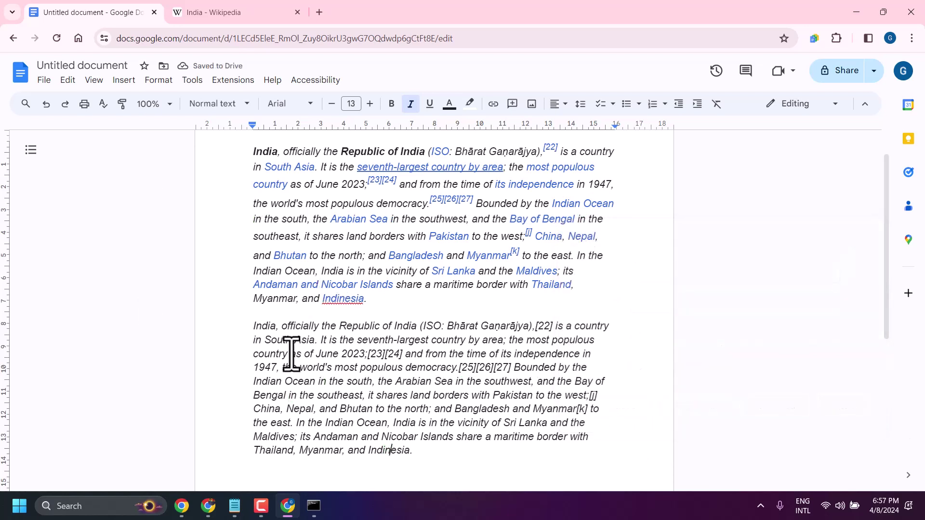